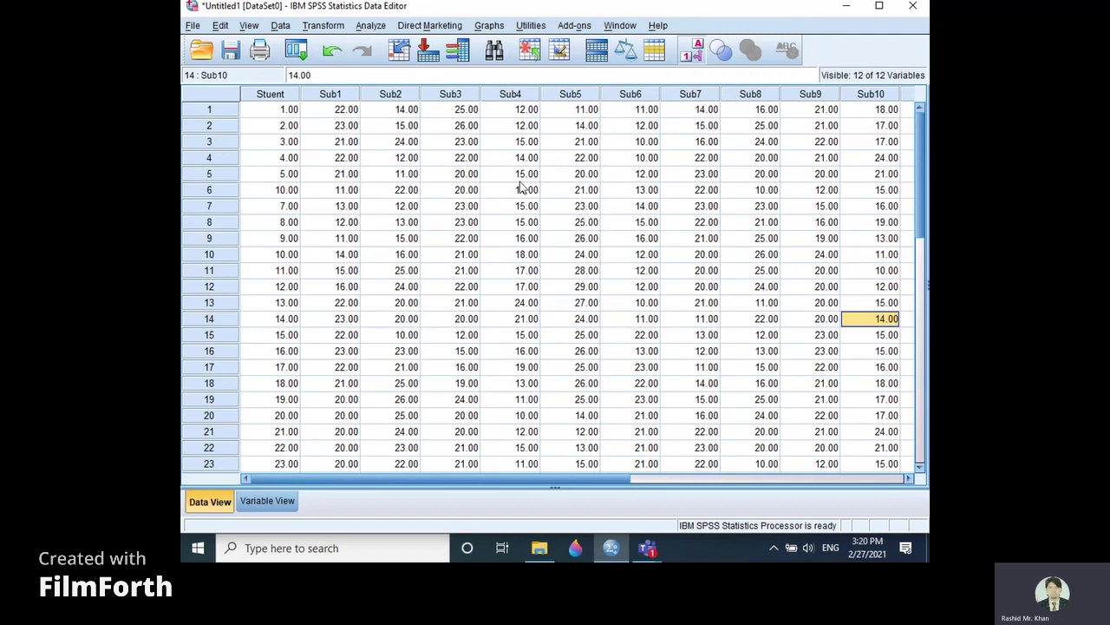
Step: Start a dimension-reduction factor analysis using all subject variables from Sub1 to Sub11, leaving out the Stuent variable
click(371, 26)
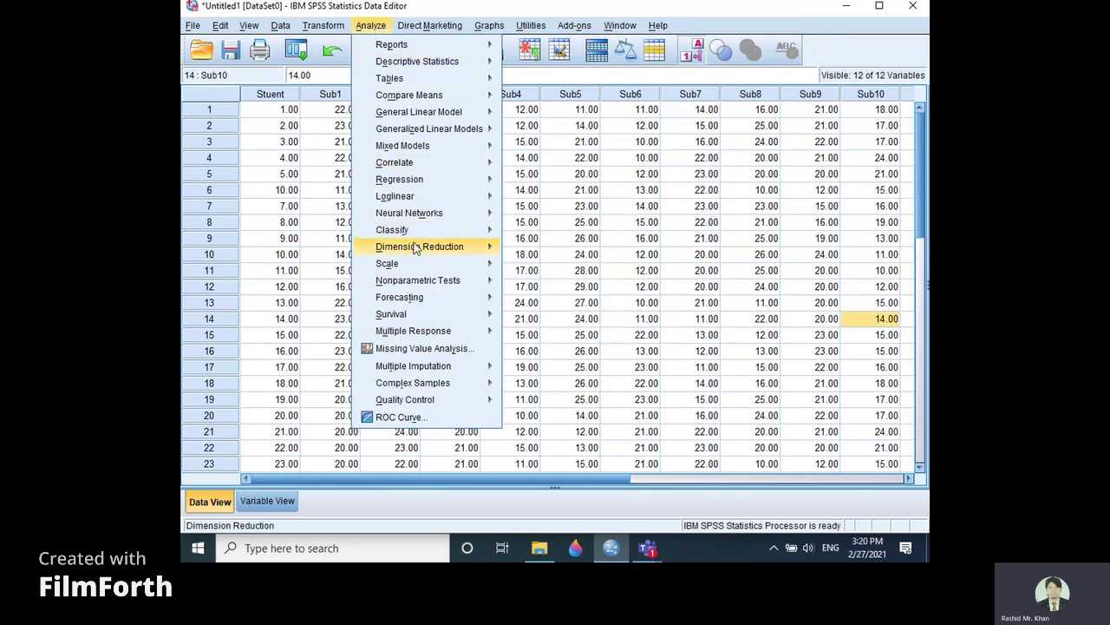
mouse_move(417, 249)
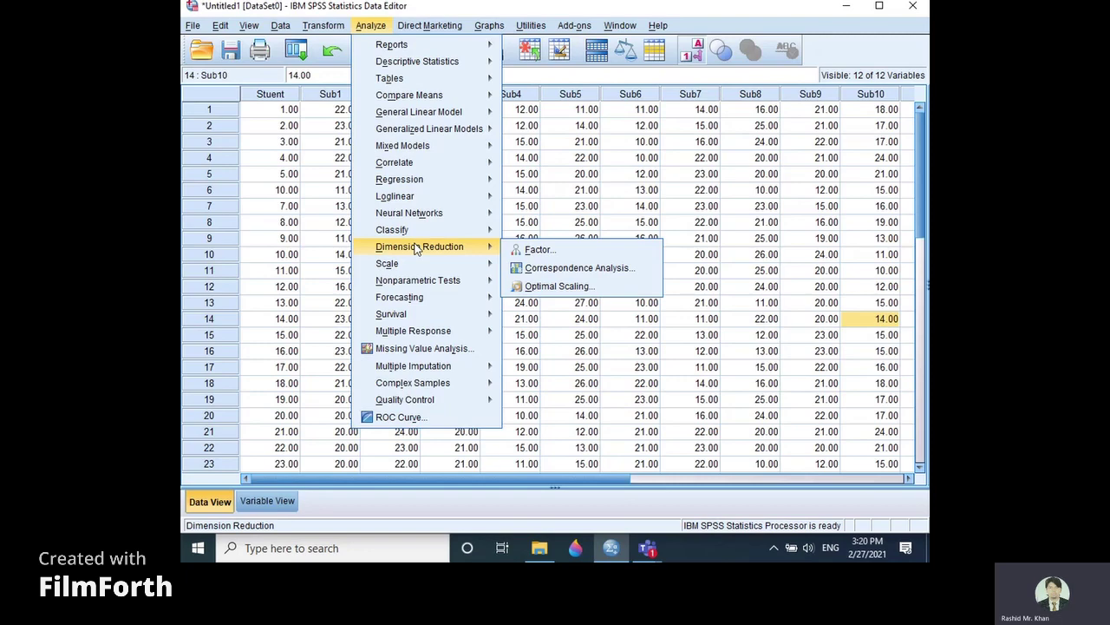
click(536, 250)
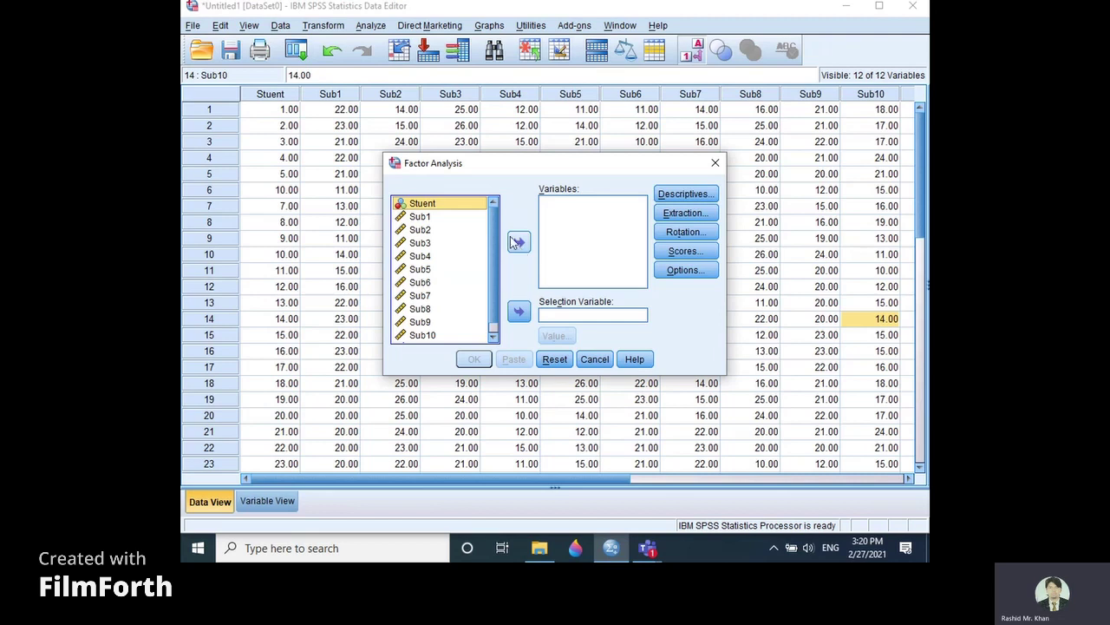
click(432, 204)
key(ctrl+a)
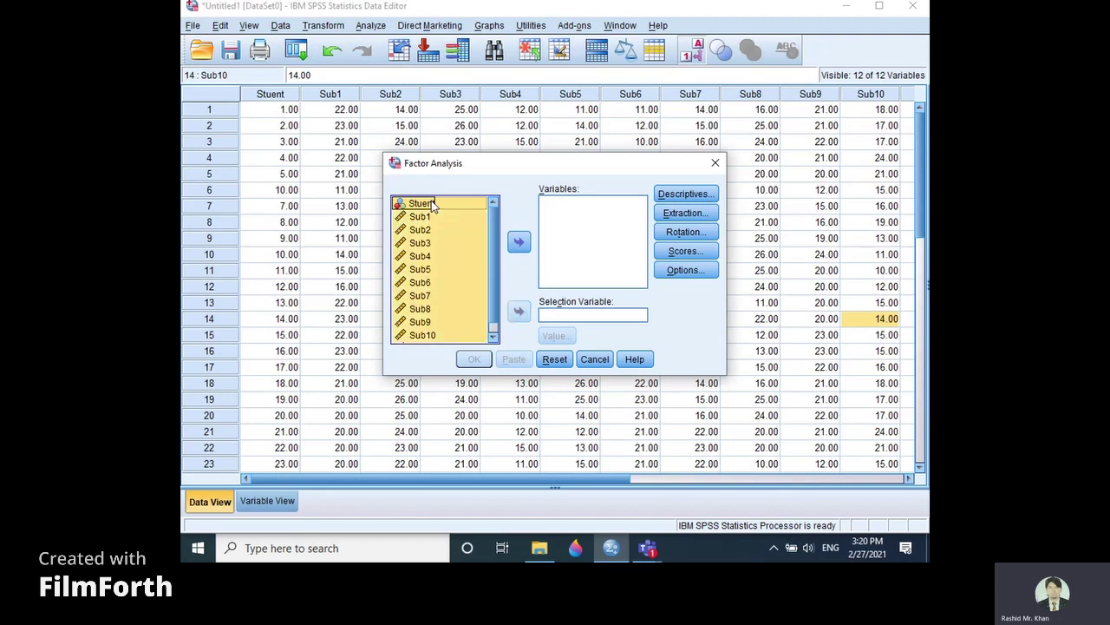
ctrl+click(431, 203)
click(518, 242)
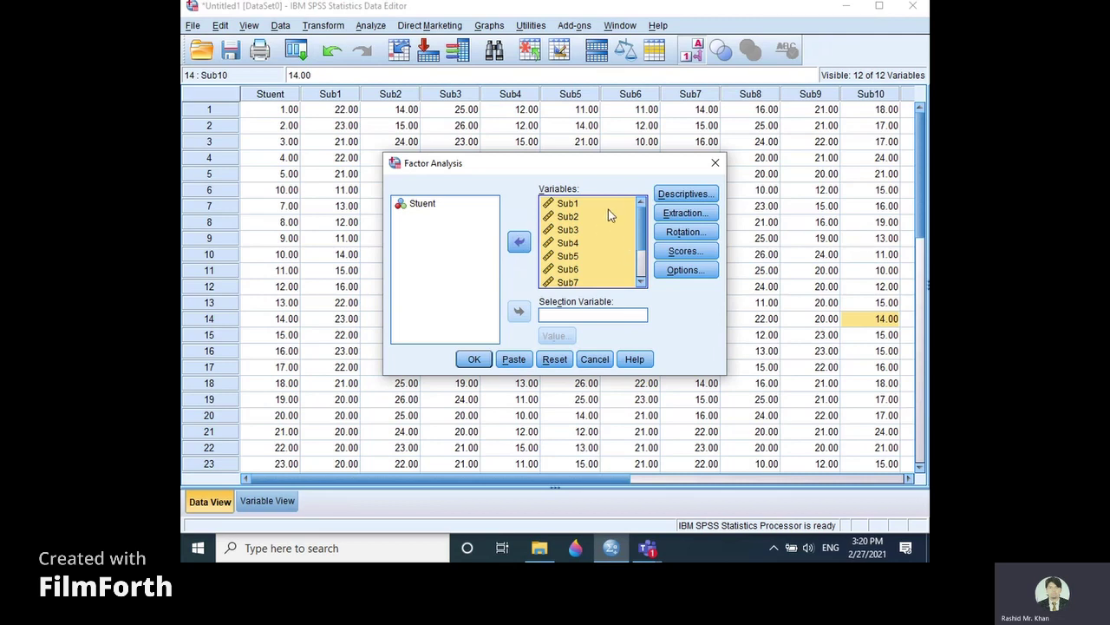
Step: Include univariate descriptives, correlation coefficients, the determinant, and the KMO and Bartlett's test of sphericity in the factor analysis descriptives
click(672, 196)
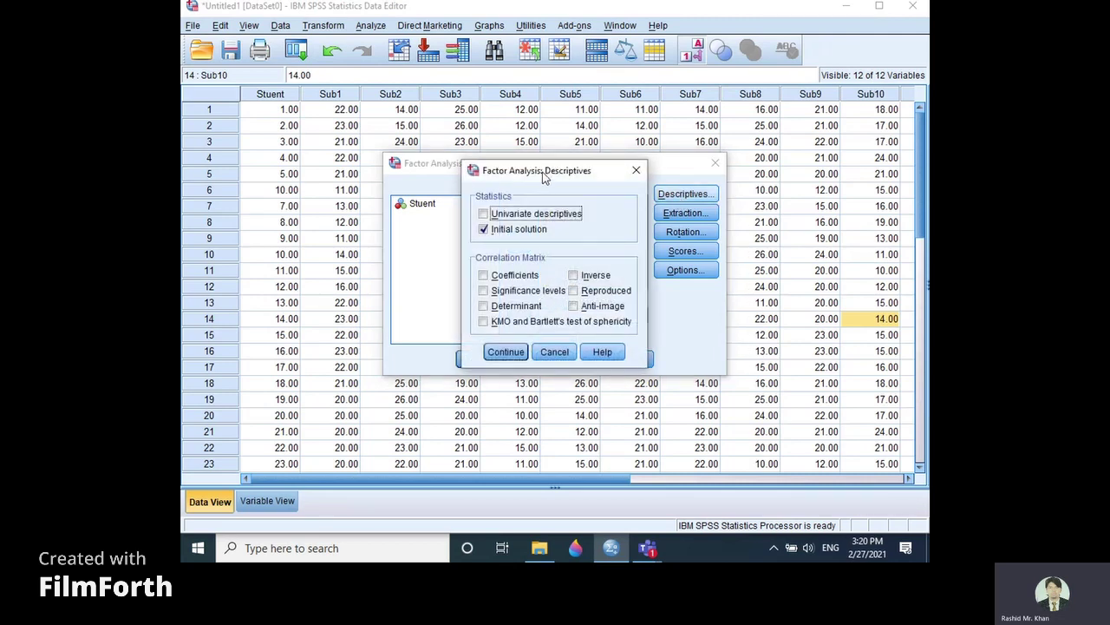
click(503, 219)
click(511, 277)
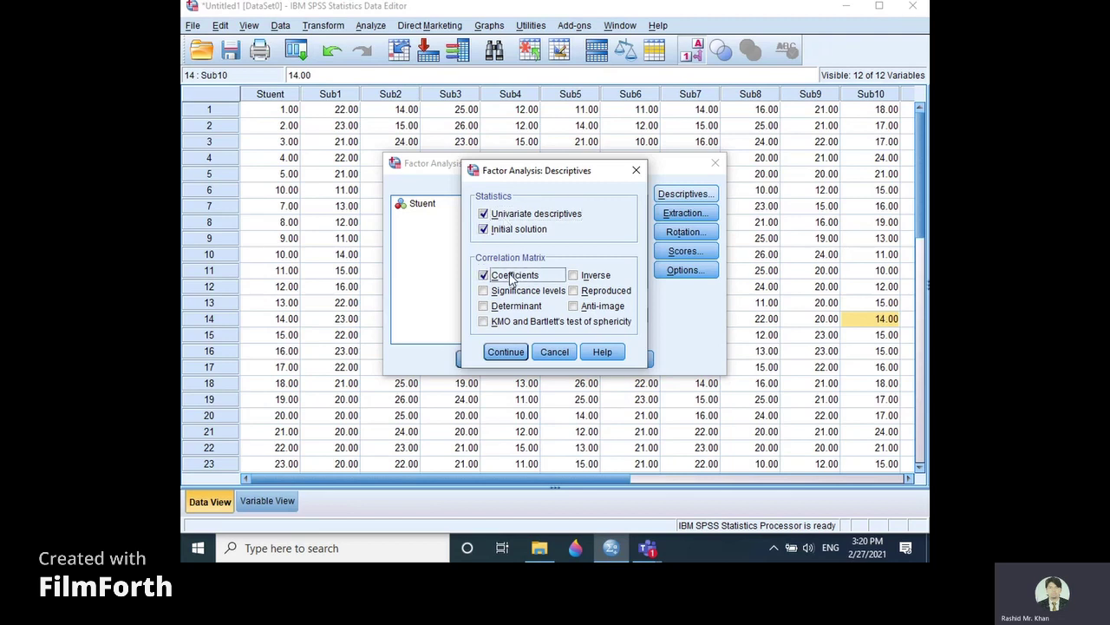
click(515, 308)
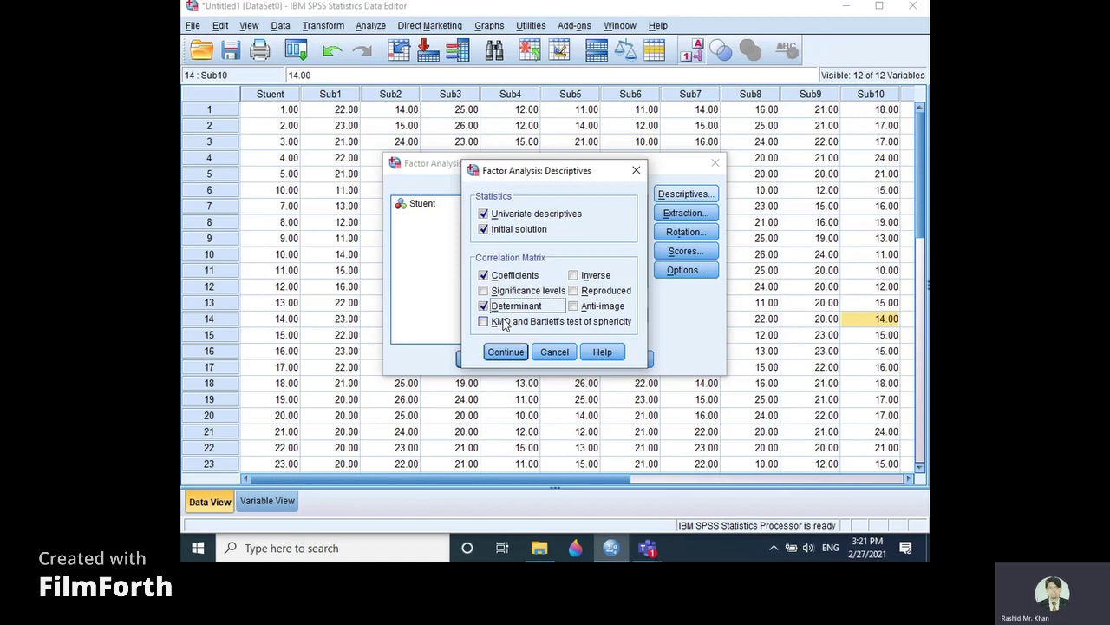
click(486, 322)
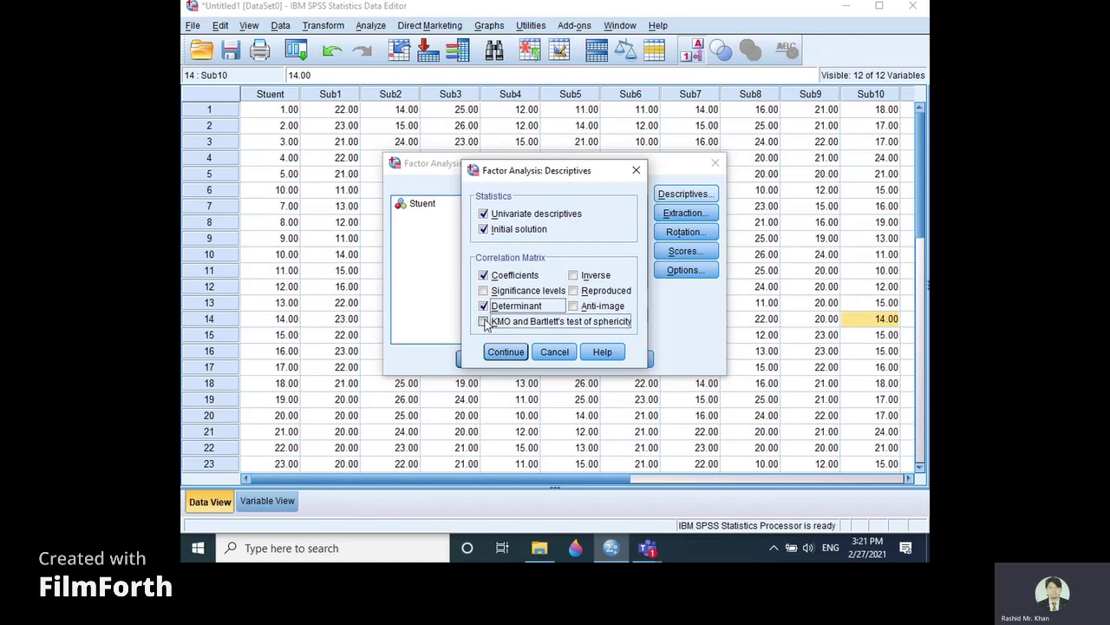
click(505, 352)
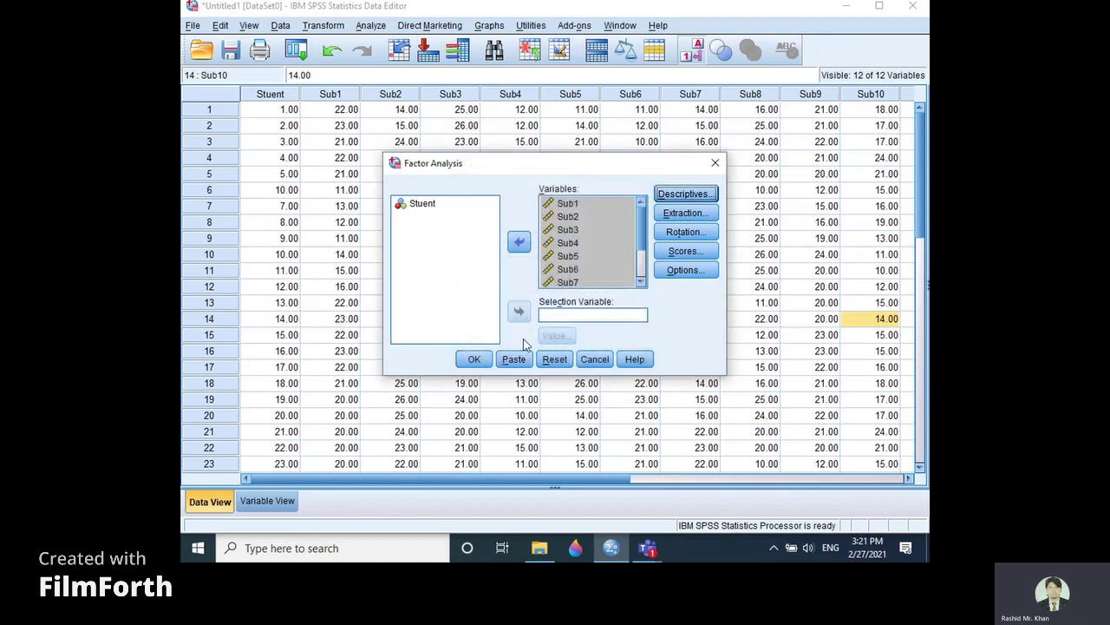
Step: Add a scree plot to the extraction output, keeping principal components with eigenvalues greater than 1
click(679, 215)
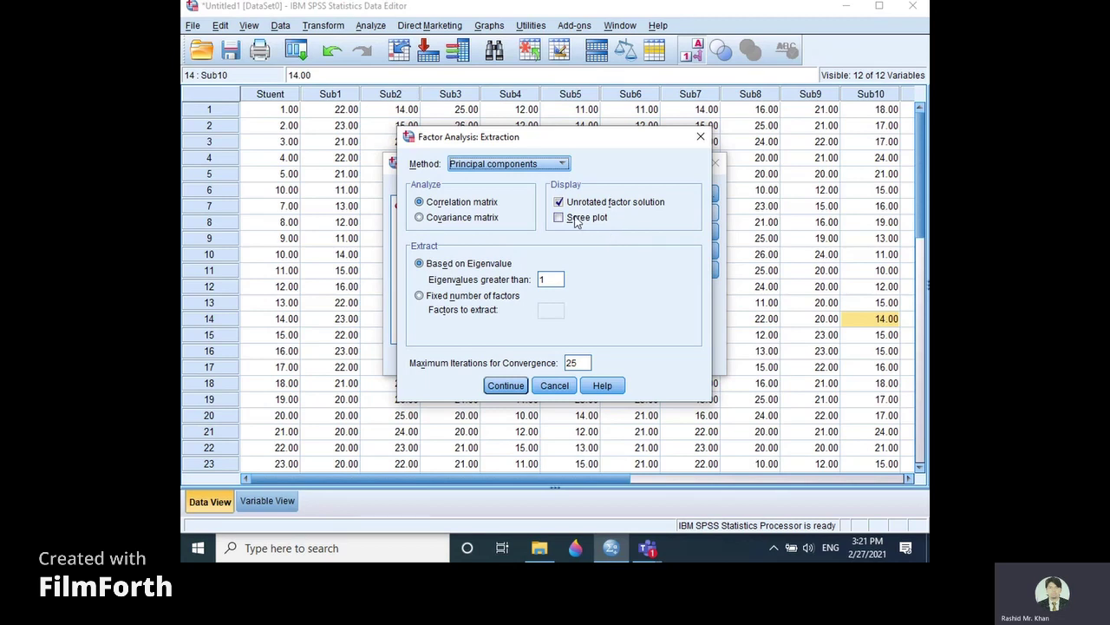
click(573, 218)
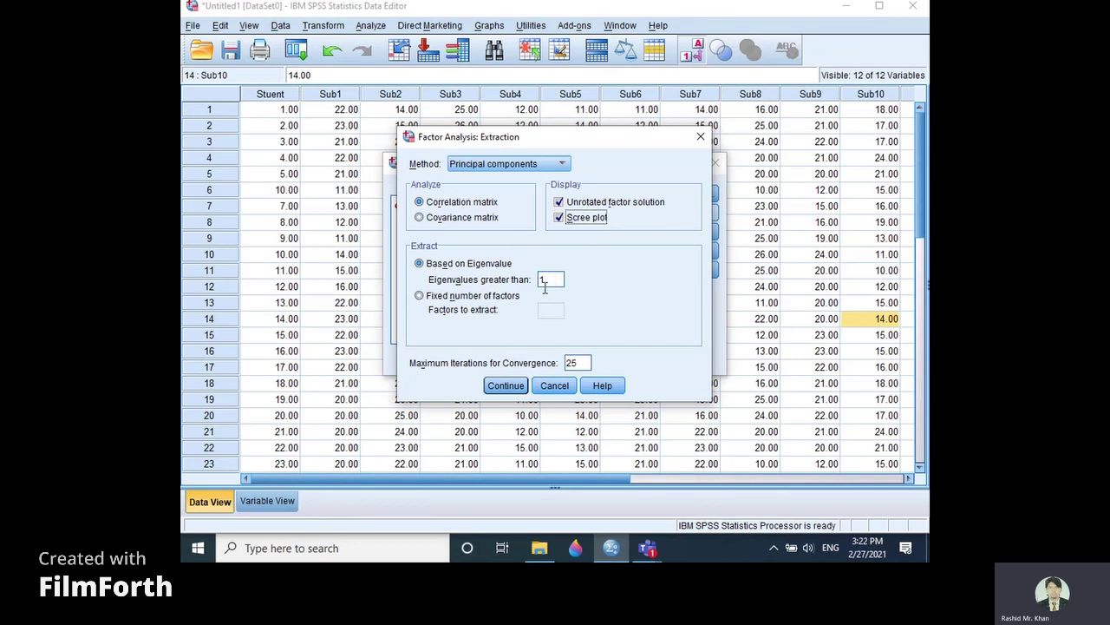
click(508, 390)
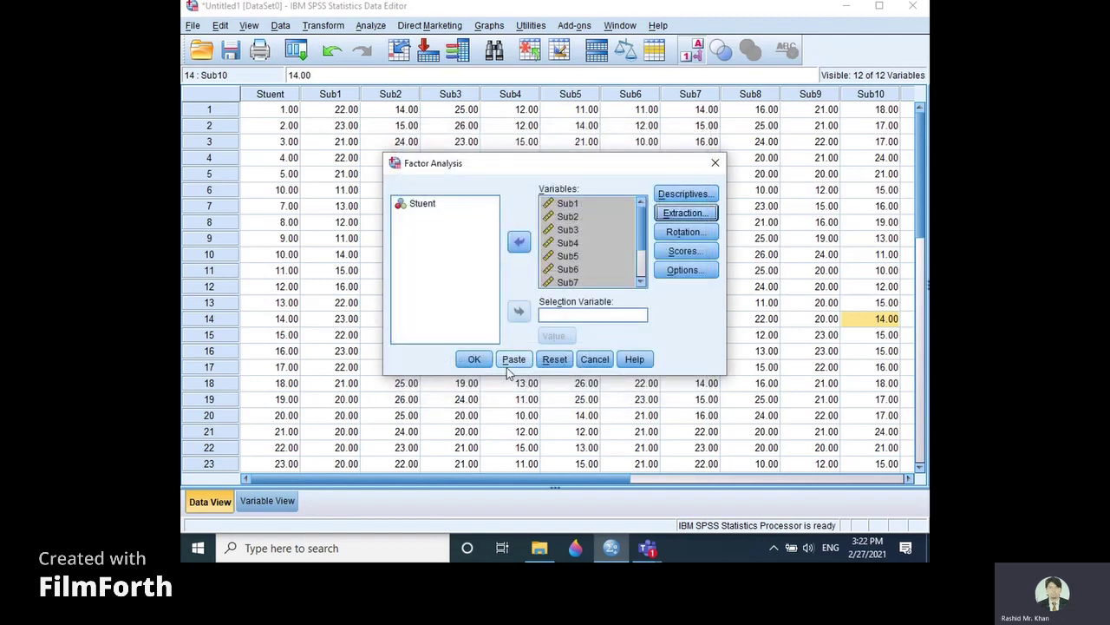
Step: Set the factor rotation method to Varimax and accept the factor scores settings without saving scores as variables
click(681, 234)
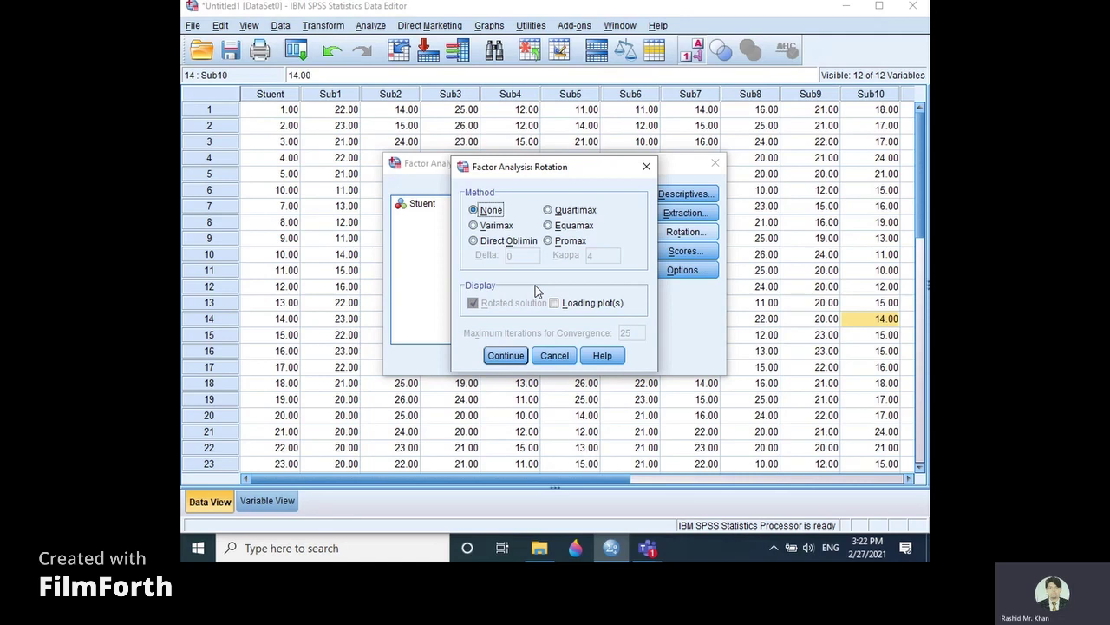
click(488, 227)
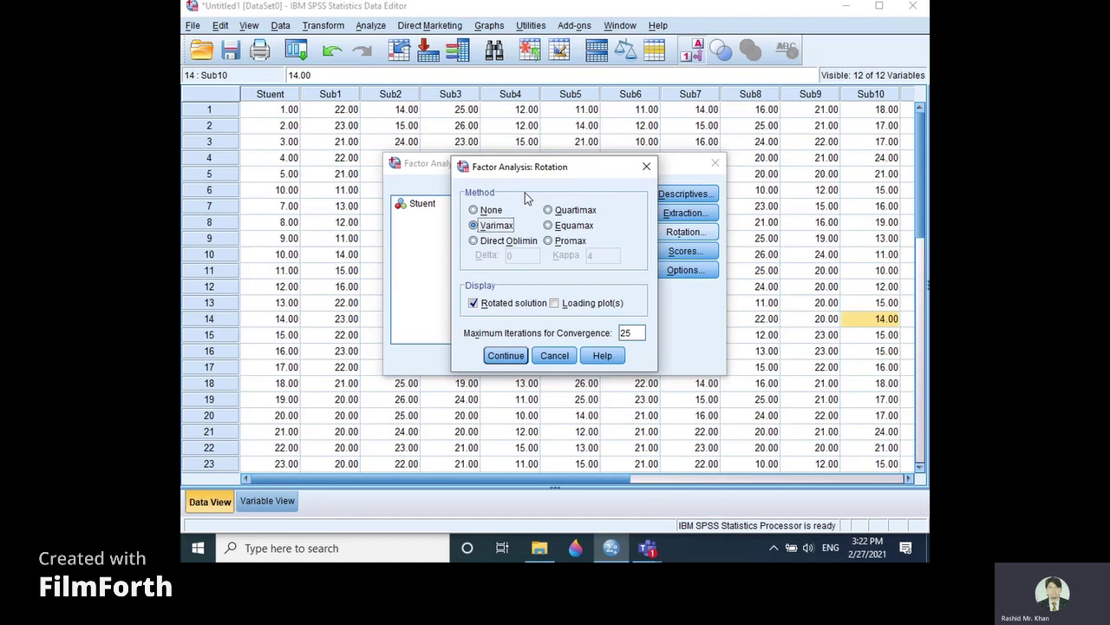
click(506, 355)
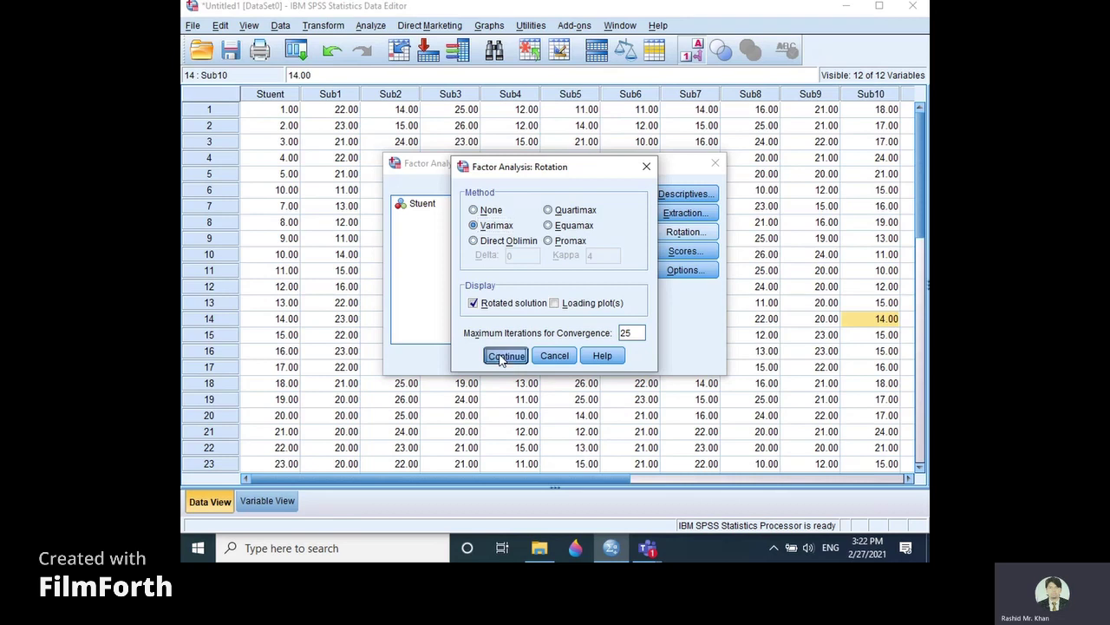
click(669, 254)
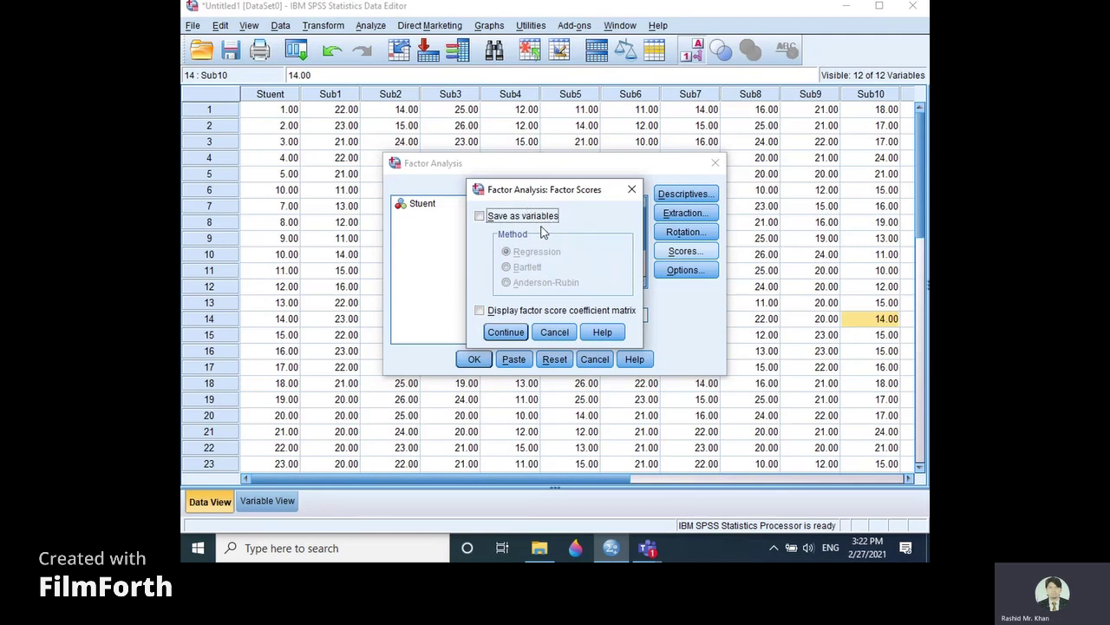
click(504, 333)
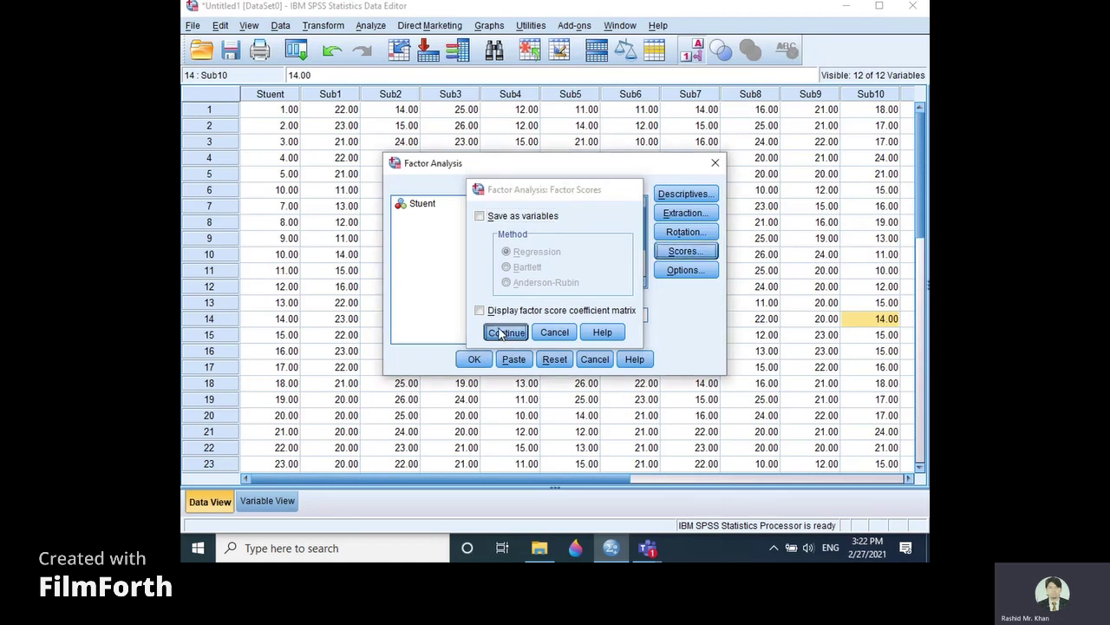
Step: Set the coefficient display to sorted by size and run the factor analysis
click(670, 270)
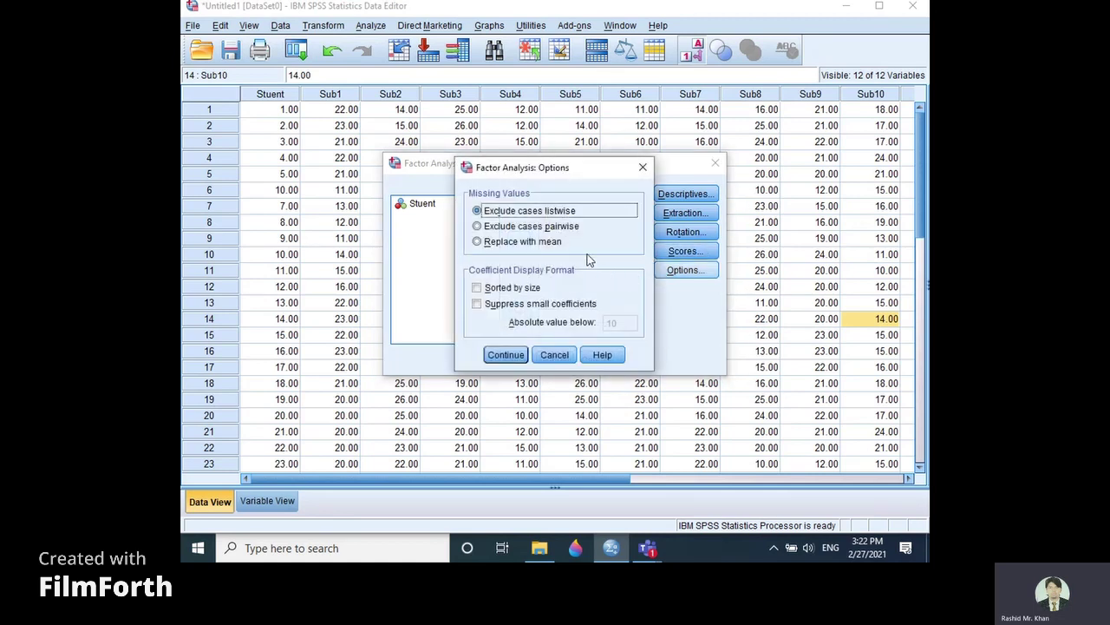
click(523, 290)
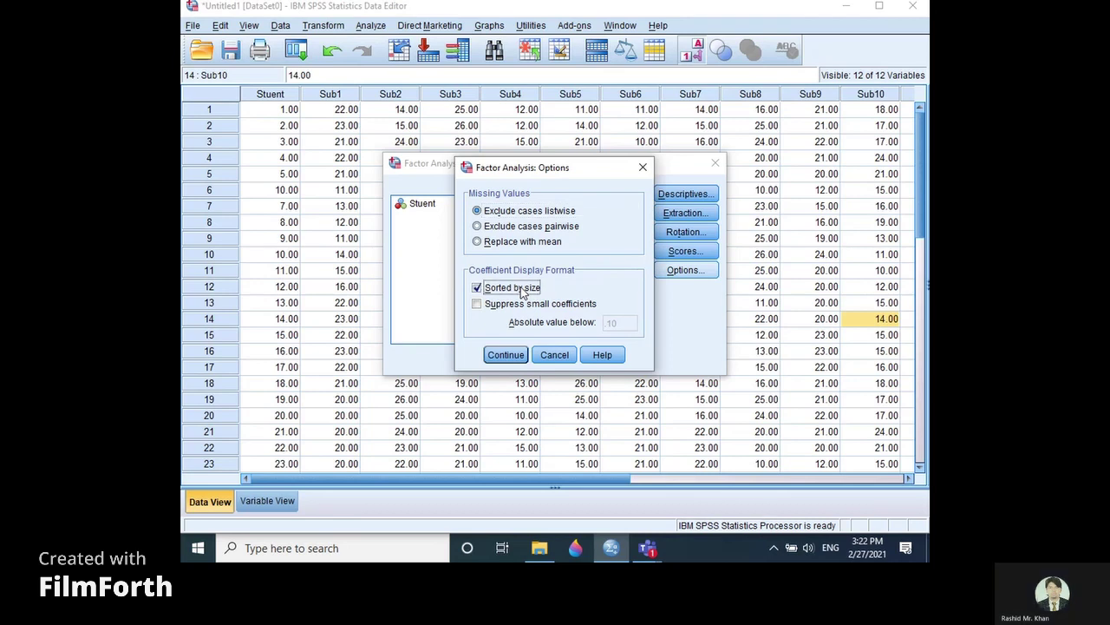
click(507, 354)
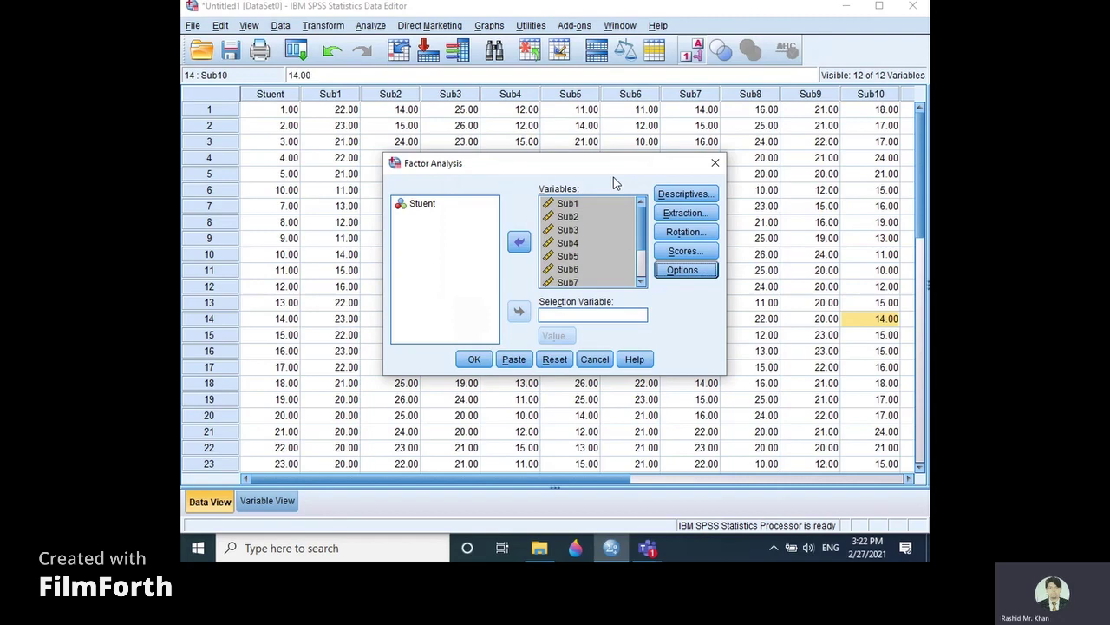
click(476, 359)
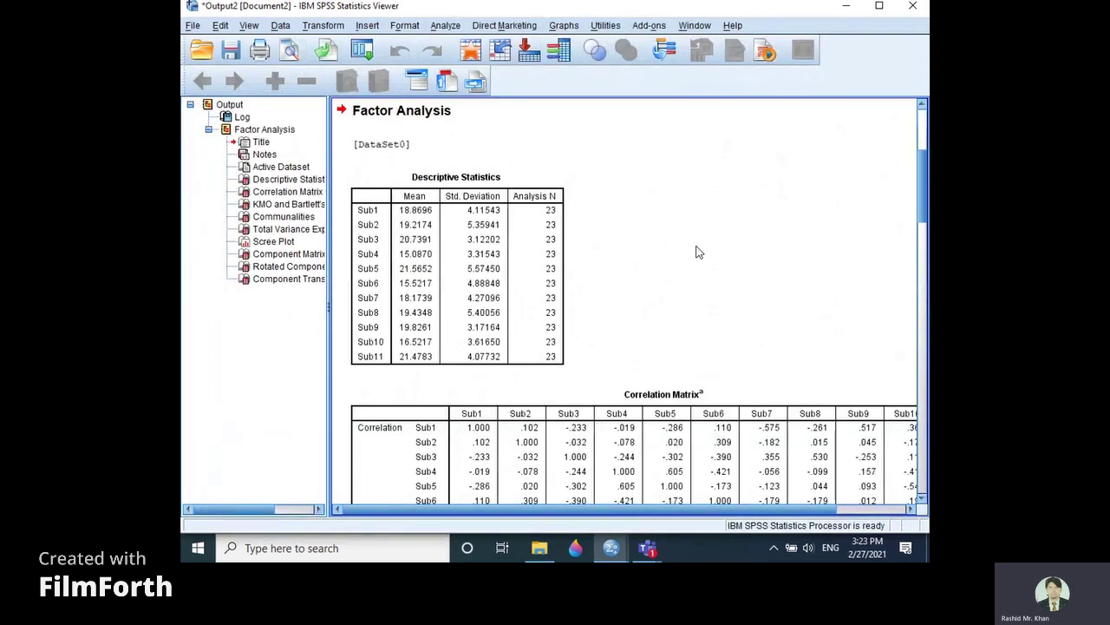
Step: Examine the Descriptive Statistics table and the Correlation Matrix with its determinant in the factor analysis output
click(540, 234)
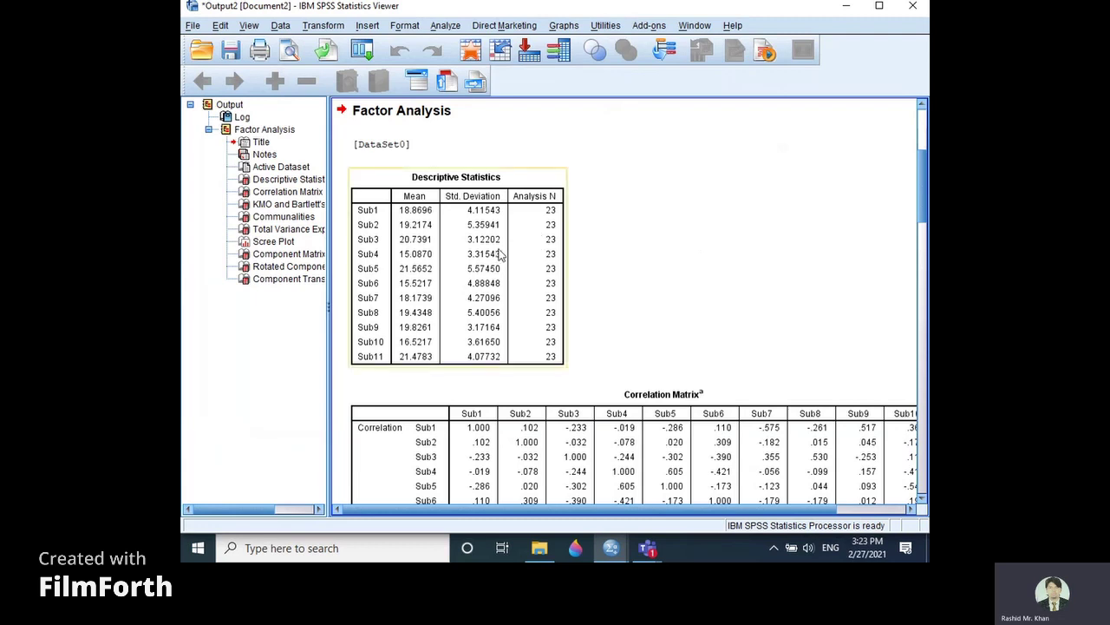
click(341, 219)
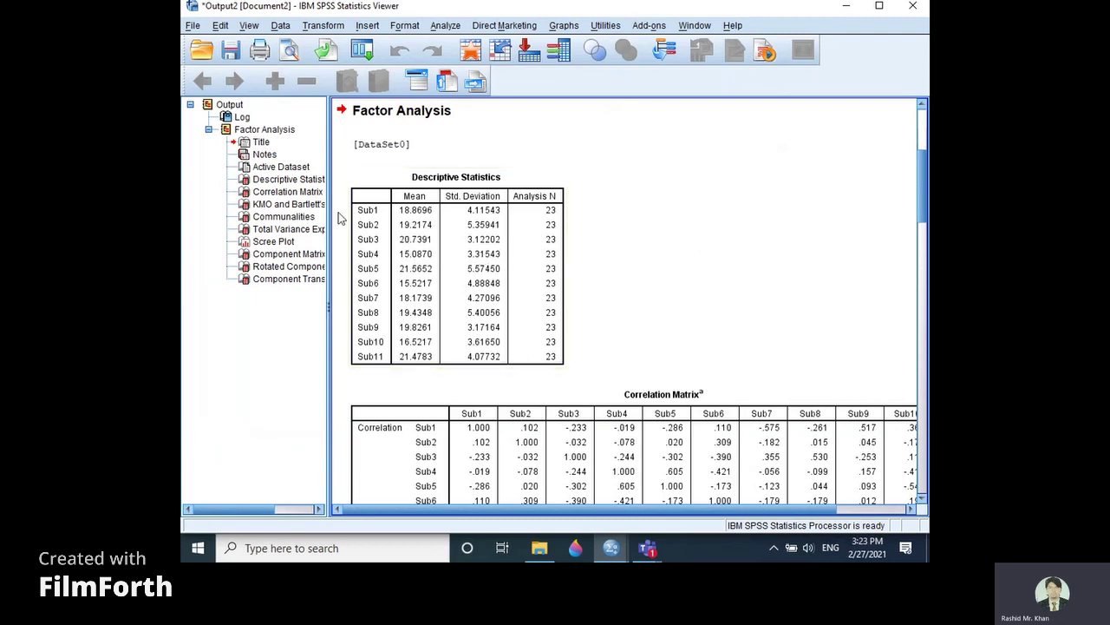
click(358, 217)
scroll(689, 209, down, 4)
scroll(689, 213, down, 2)
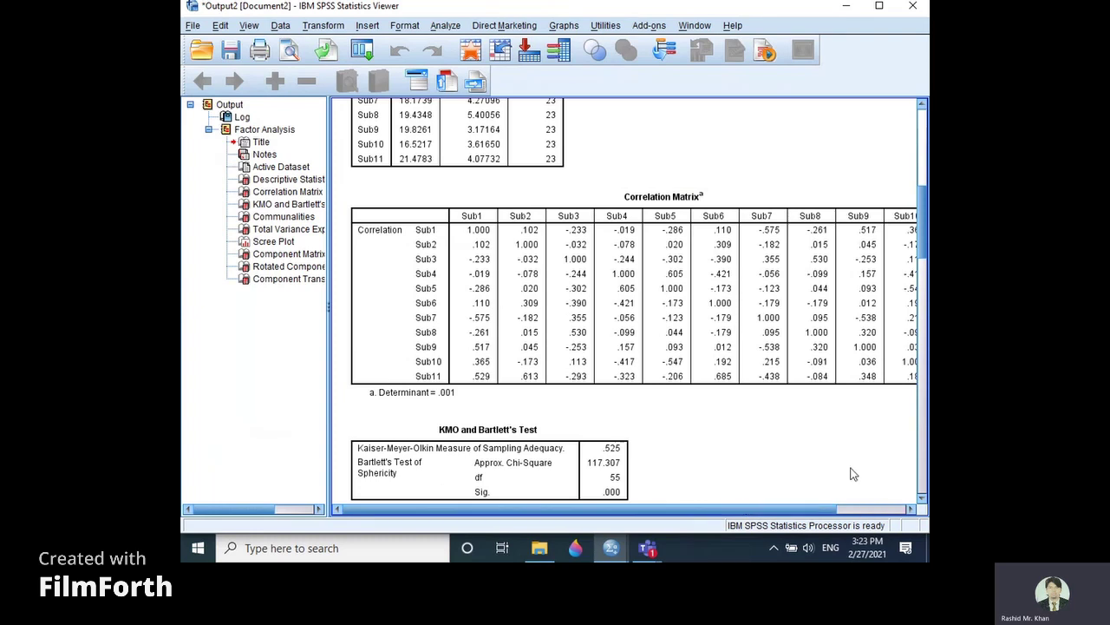
click(741, 377)
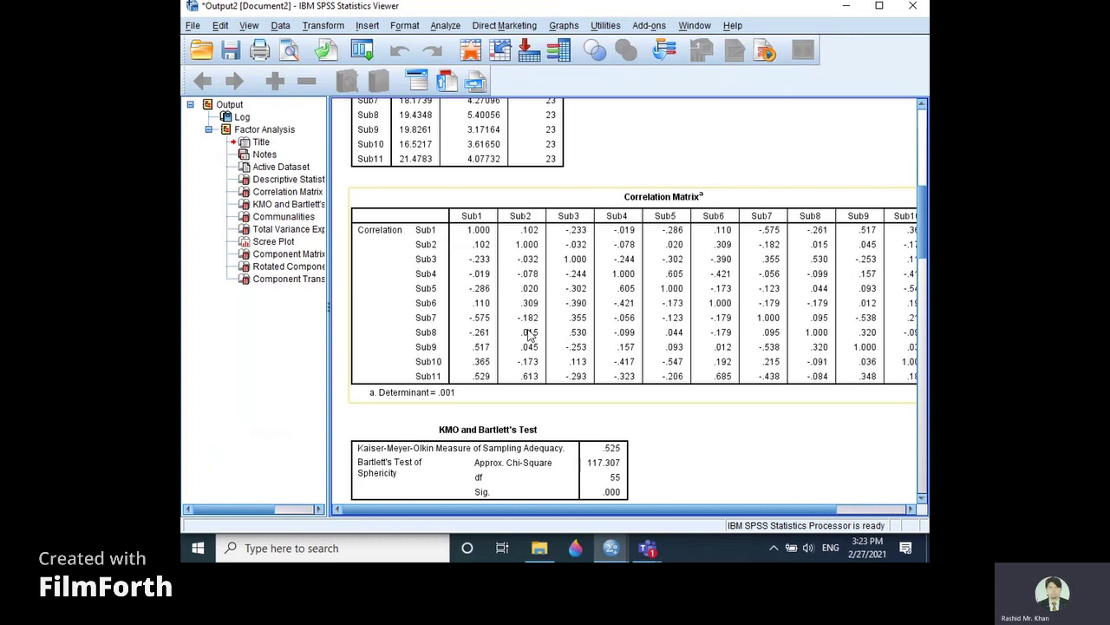
click(751, 410)
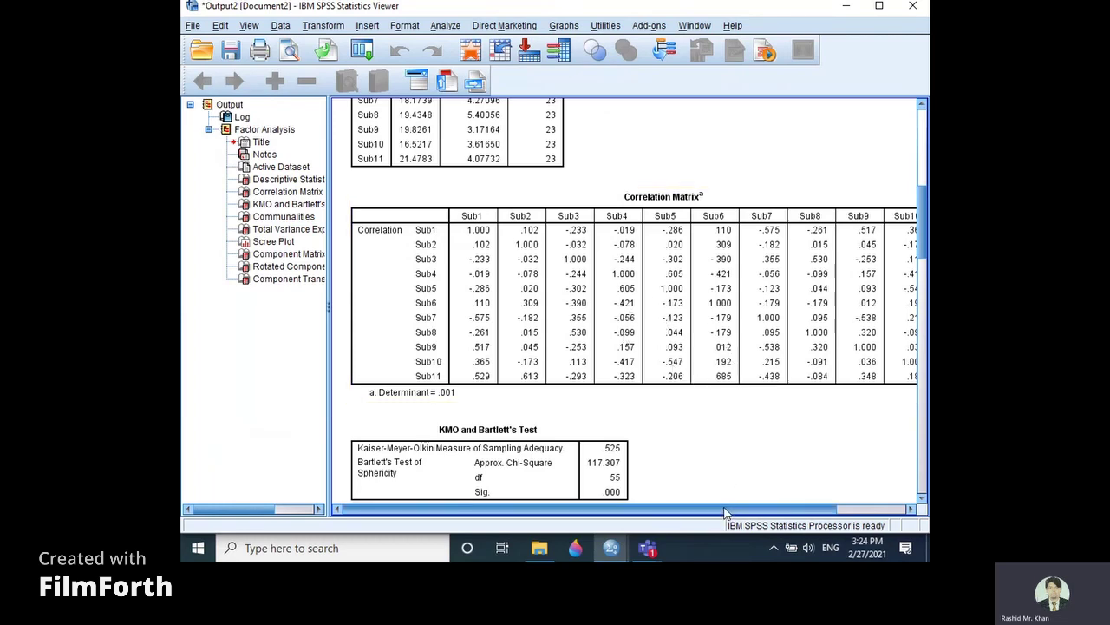
mouse_move(725, 511)
mouse_down()
mouse_move(751, 510)
mouse_move(743, 506)
mouse_up()
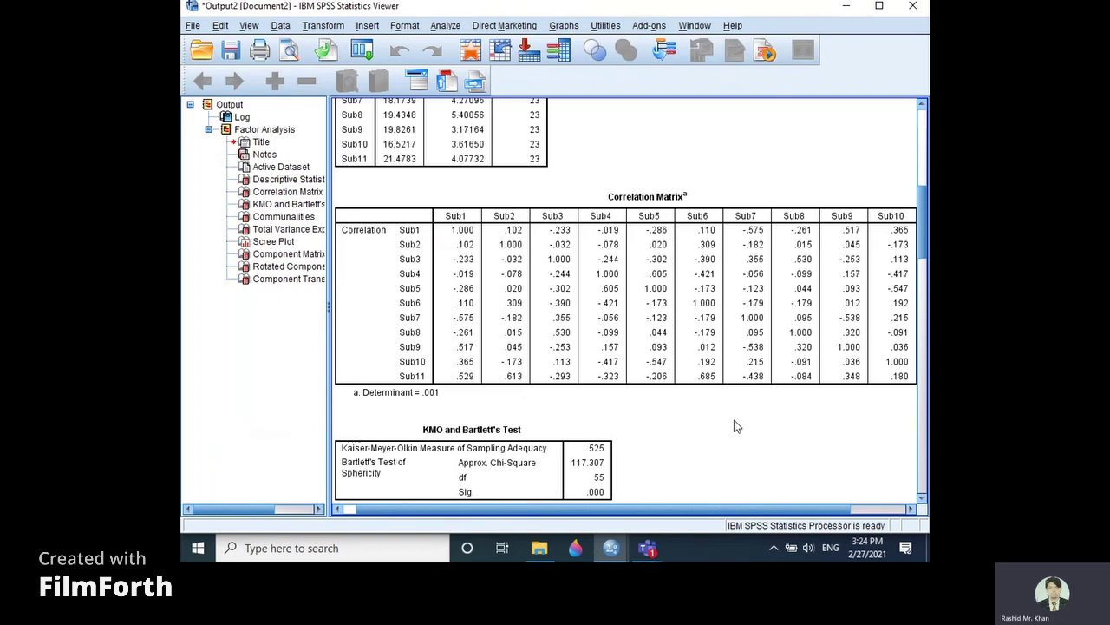
click(633, 377)
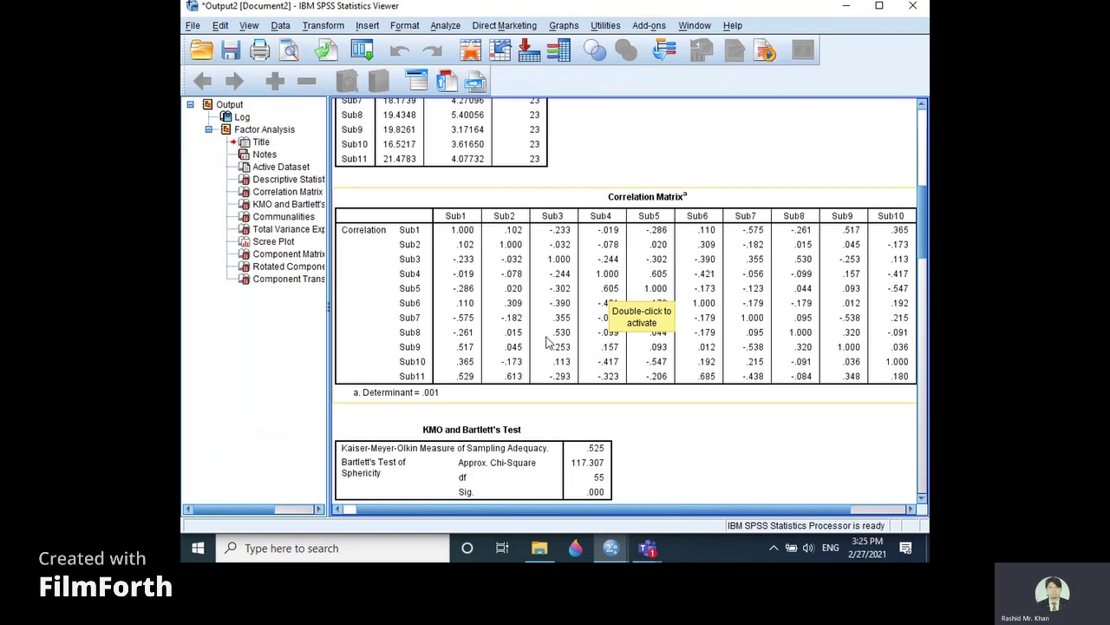
Step: Examine the KMO and Bartlett's Test results and the Communalities table in the factor analysis output
scroll(550, 347, down, 2)
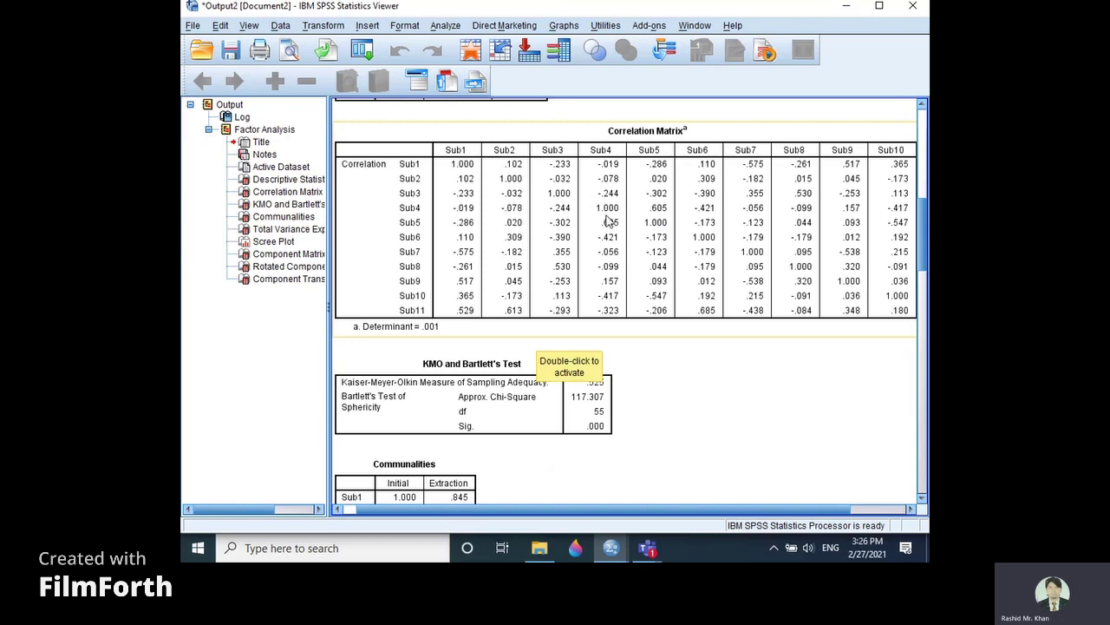
scroll(607, 221, down, 3)
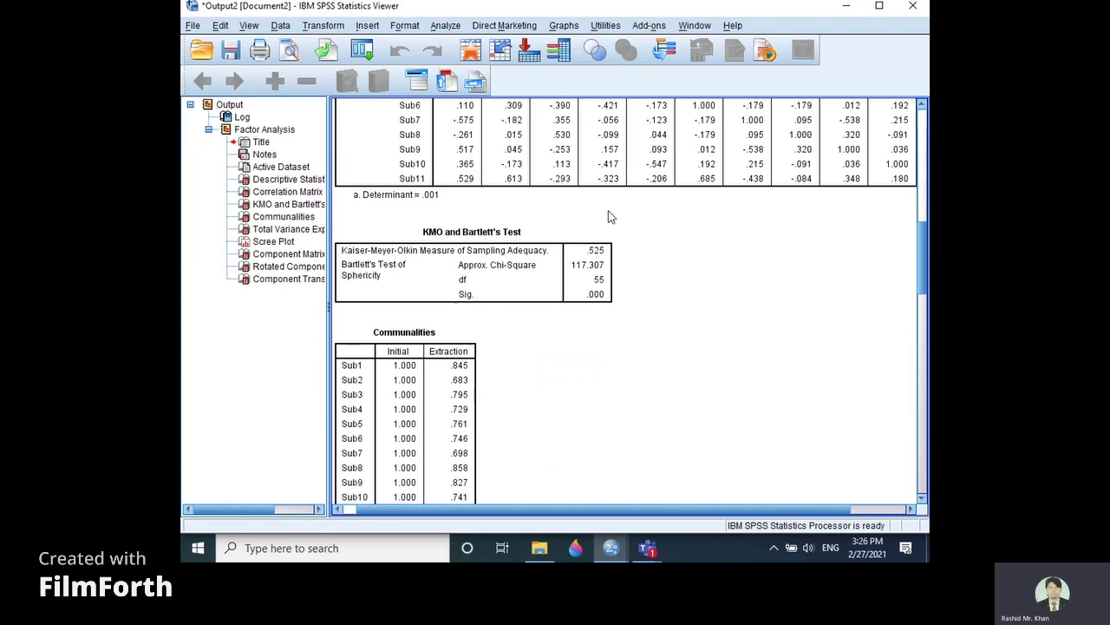
Step: Review the Total Variance Explained table and the Scree Plot to judge how many components to retain
scroll(607, 217, down, 6)
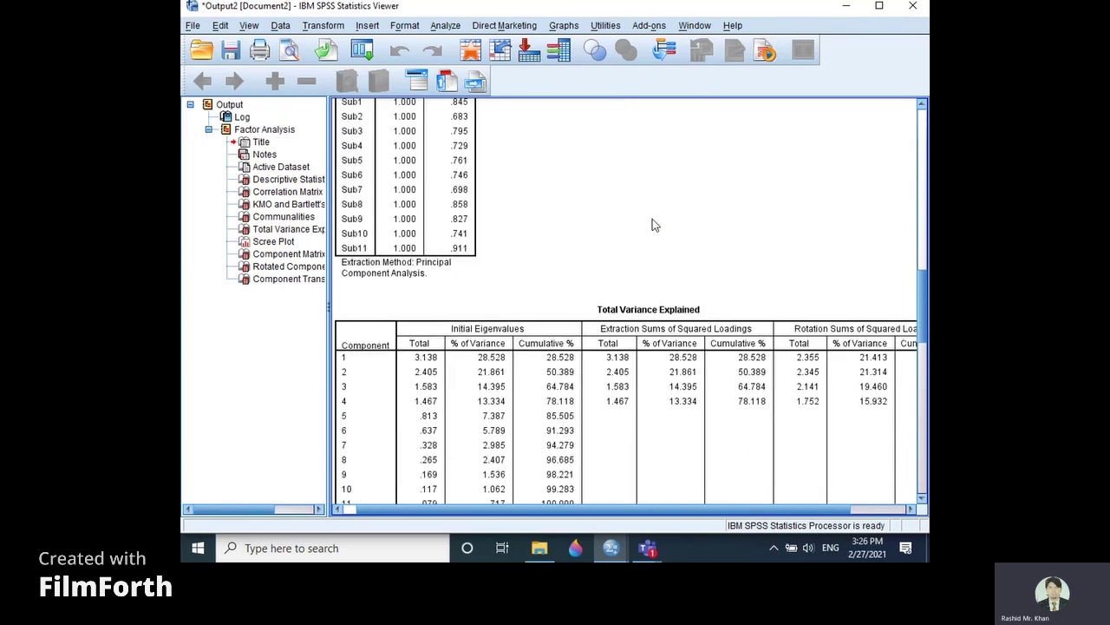
scroll(652, 224, down, 2)
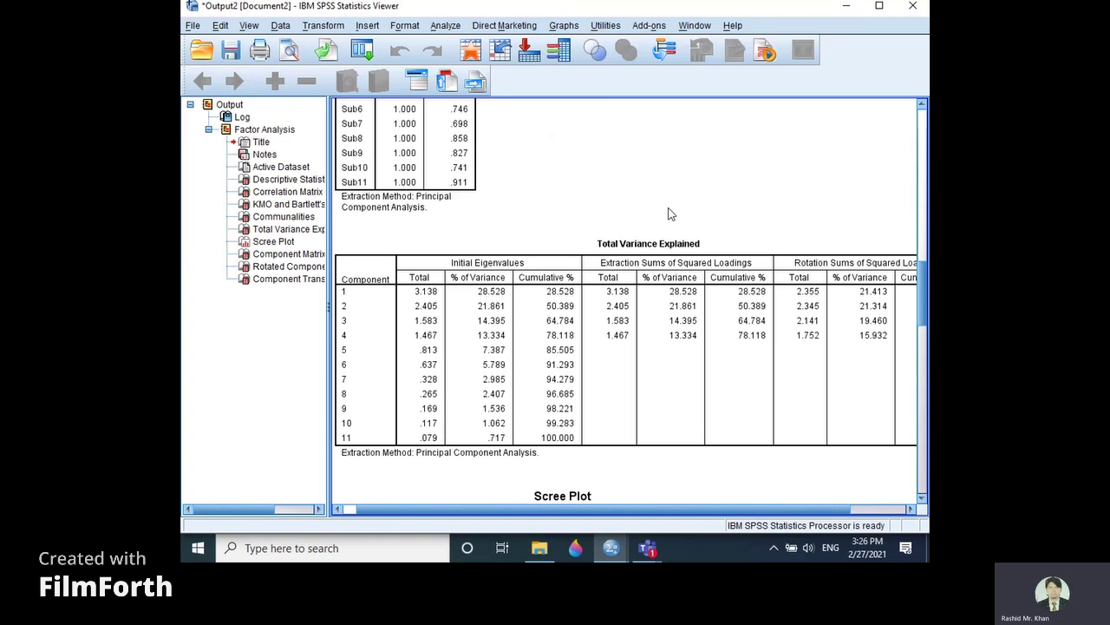
click(645, 297)
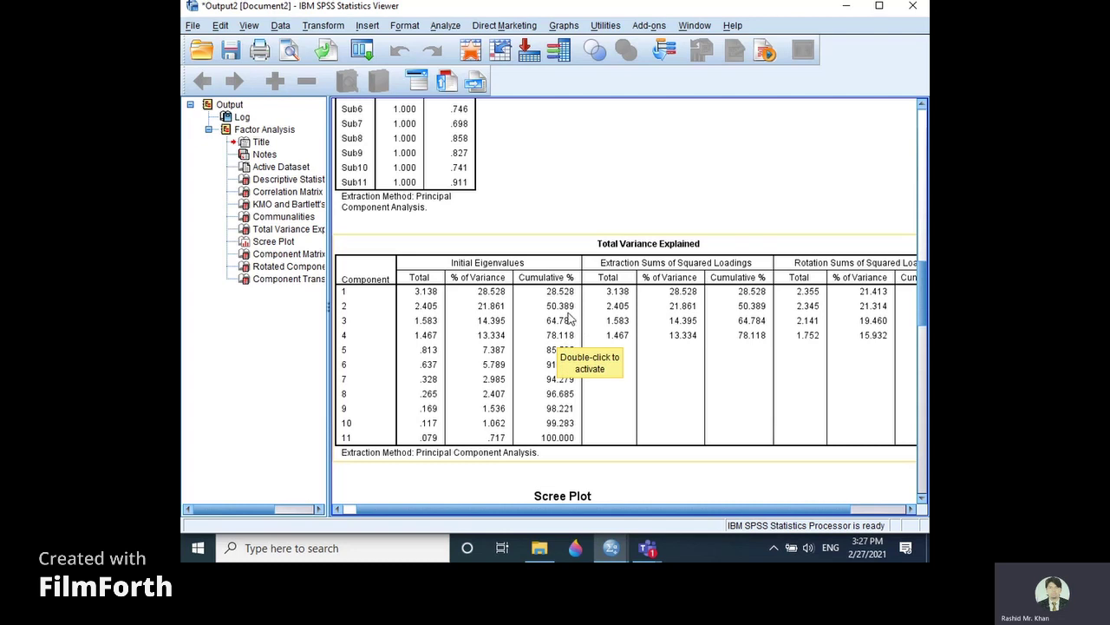
scroll(559, 303, down, 5)
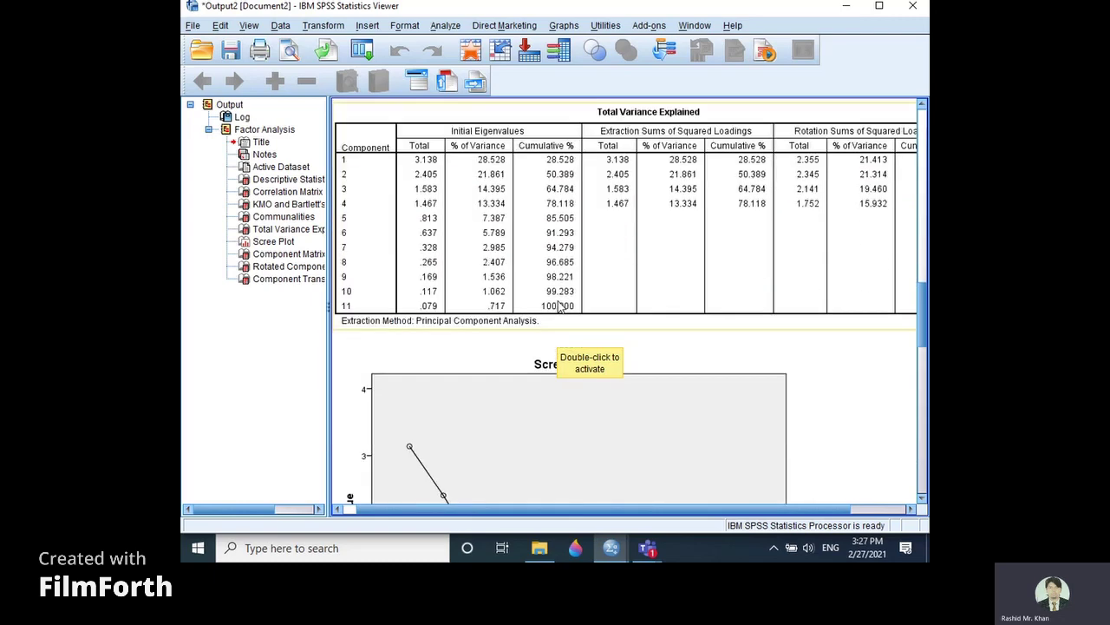
scroll(556, 302, down, 3)
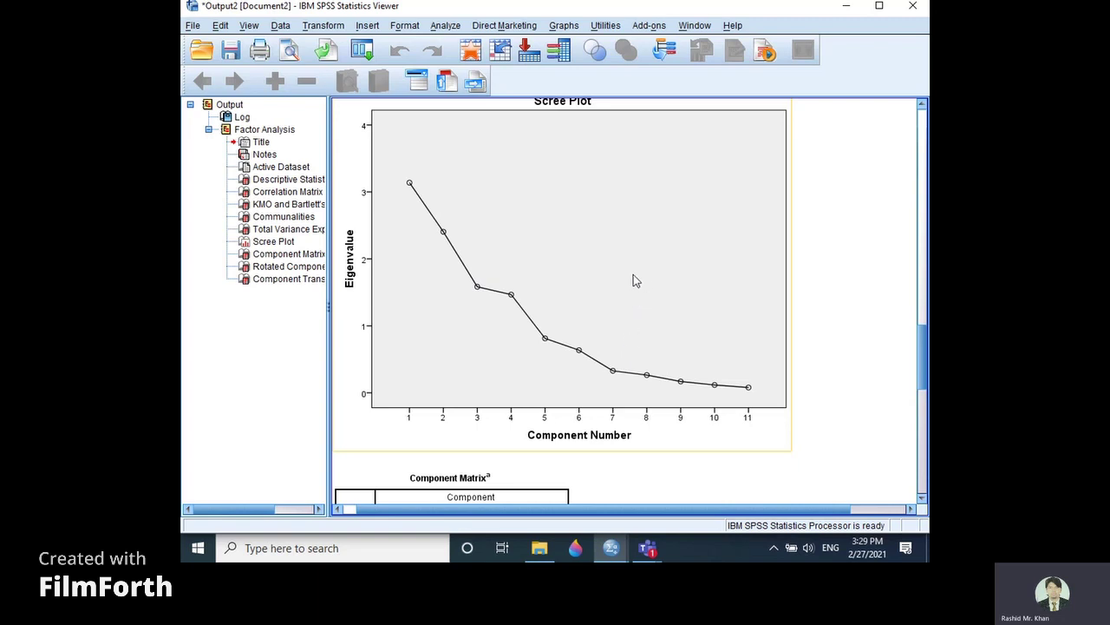
Step: Examine the Component Matrix and the Rotated Component Matrix to see which subjects load on each component
scroll(633, 277, down, 5)
scroll(626, 285, down, 3)
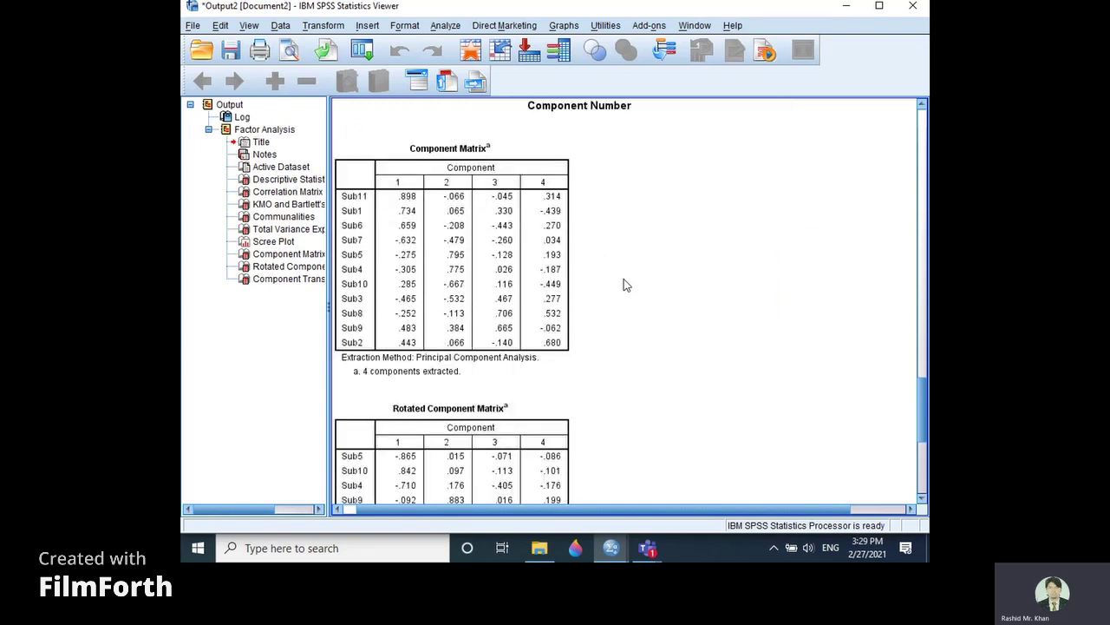
scroll(626, 285, down, 3)
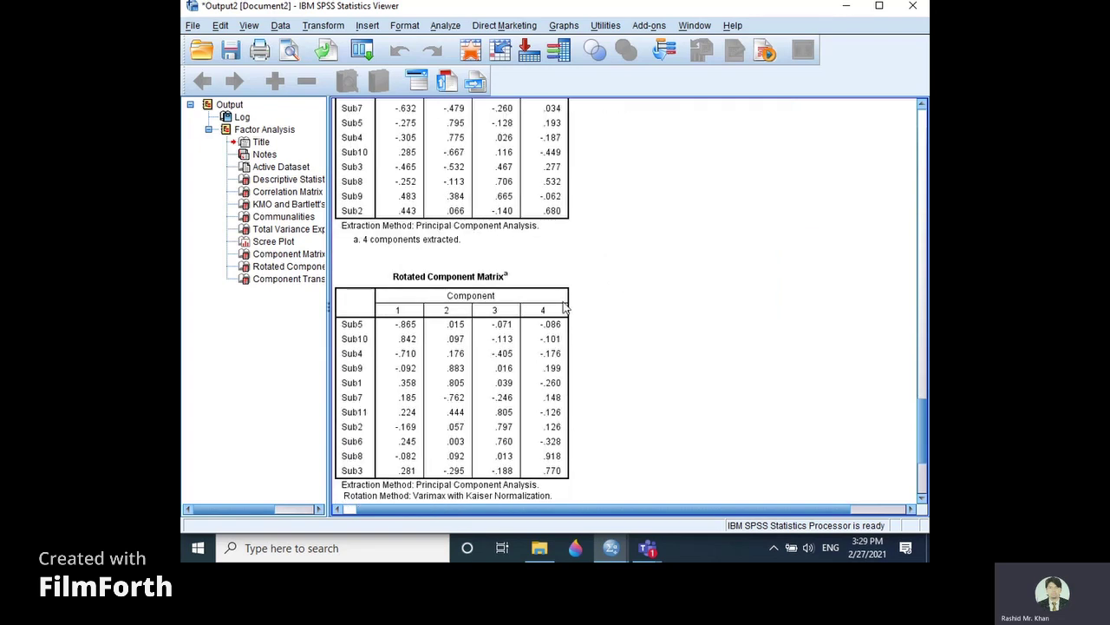
click(486, 323)
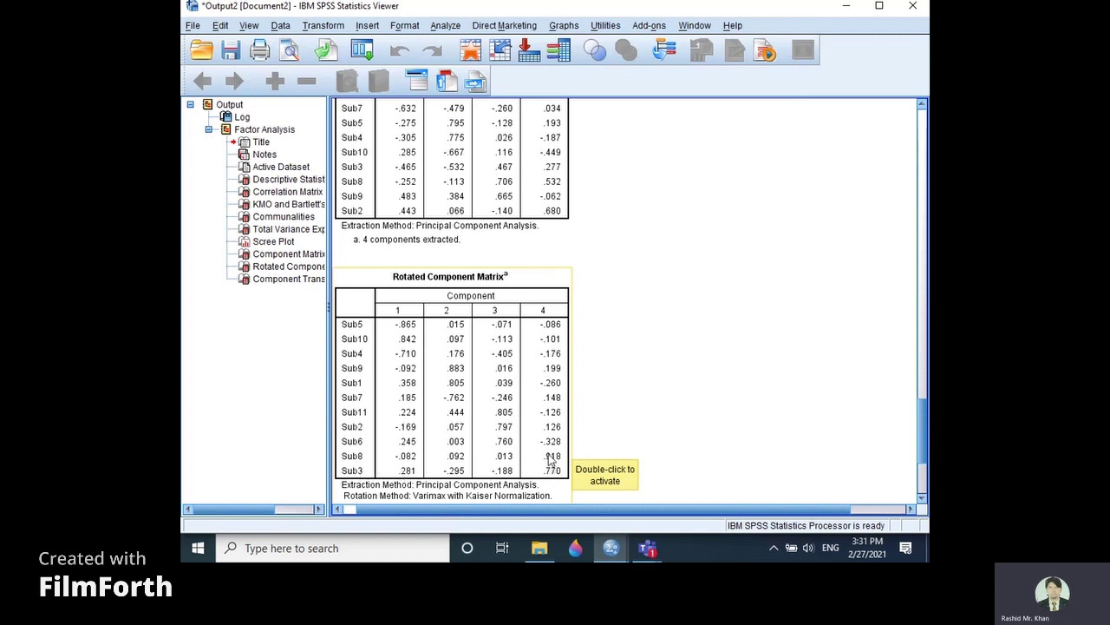
Step: Review the rotation notes and the Component Transformation Matrix at the end of the factor analysis output
scroll(556, 431, down, 2)
scroll(555, 431, down, 2)
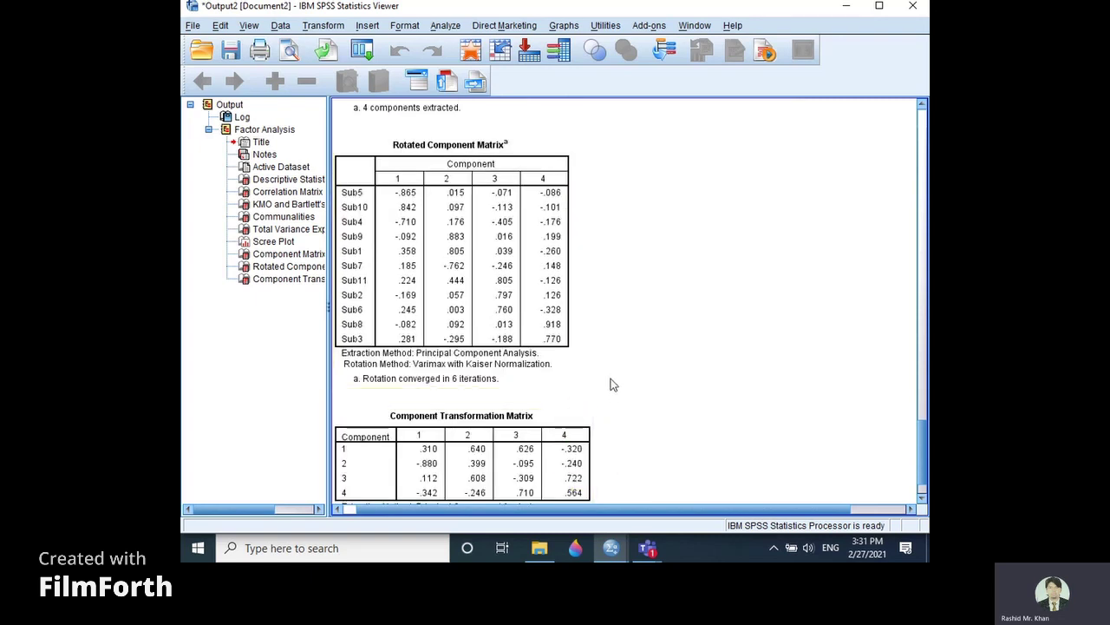
scroll(613, 383, down, 2)
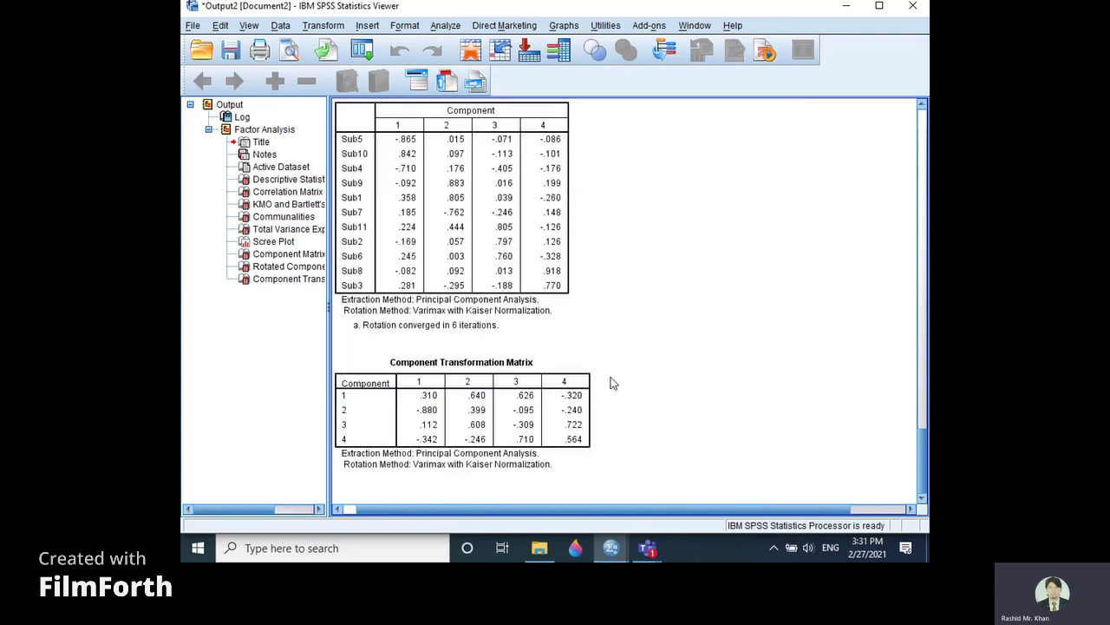